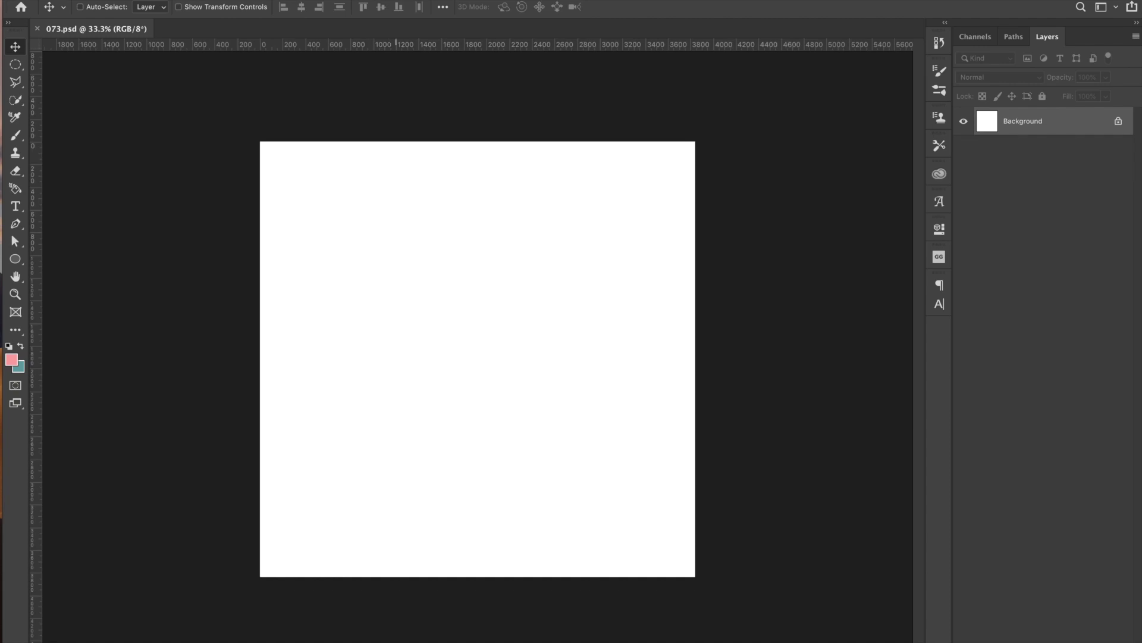
- Commit the forest photo placed onto the blank white canvas as a new layer
key("Return")
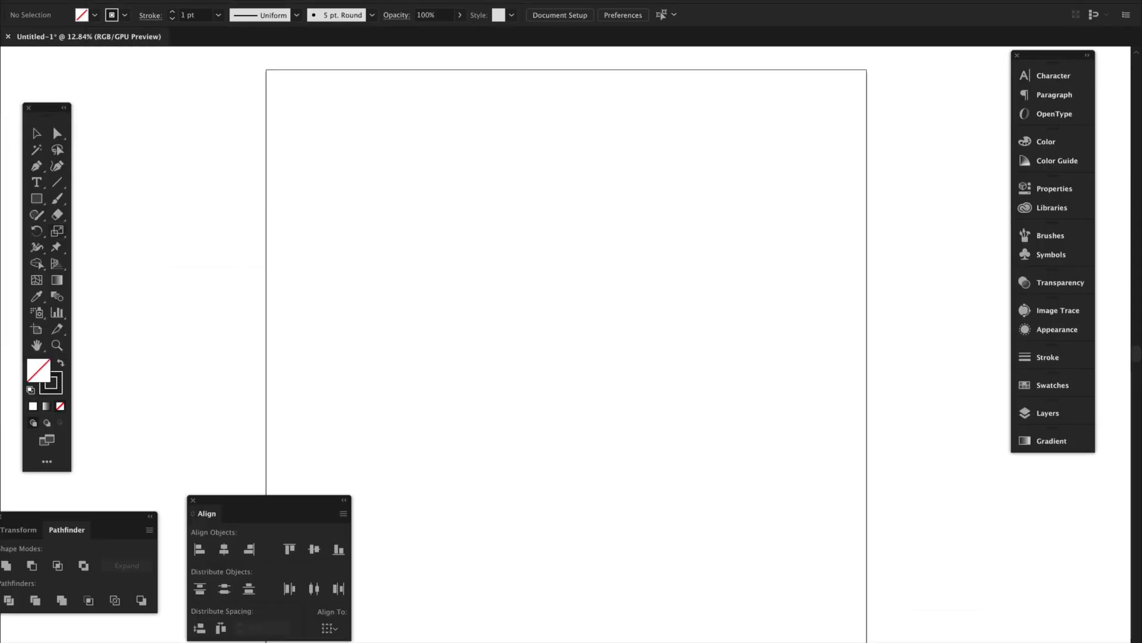
- In Illustrator, draw a stroked ellipse on the artboard and tilt it into position
key("l")
mouse_move(418, 194)
left_mouse_down()
mouse_move(663, 265)
mouse_move(655, 285)
left_mouse_up()
left_click(1048, 357)
left_click_drag(571, 218, 702, 247)
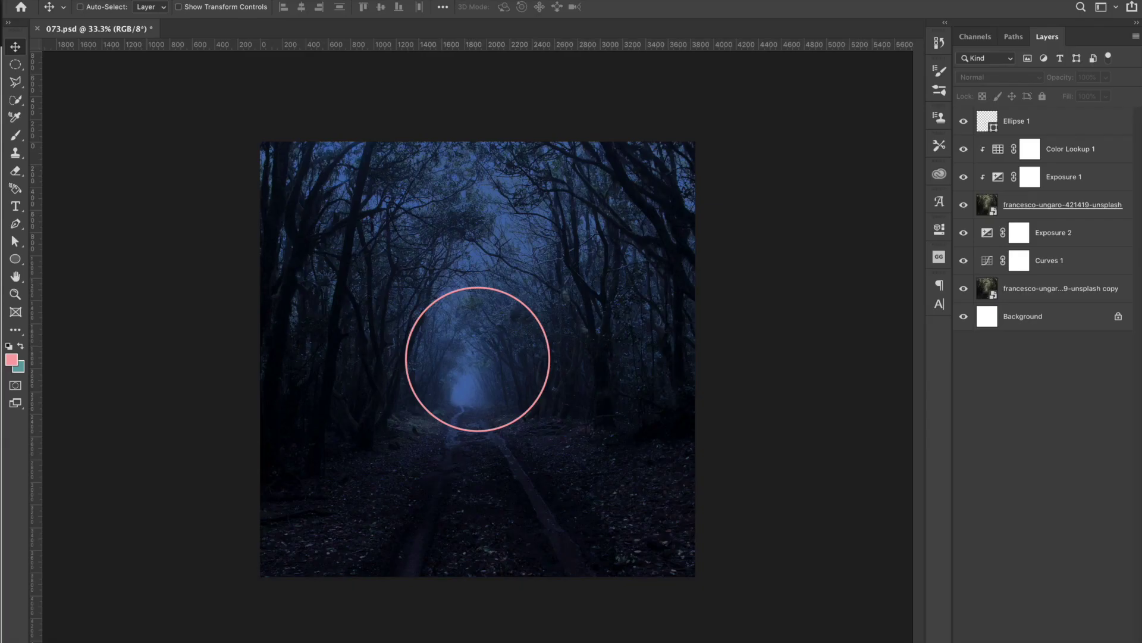
- Paste the ellipse stack into the forest image, commit it, and invert its colours
key("ctrl+v")
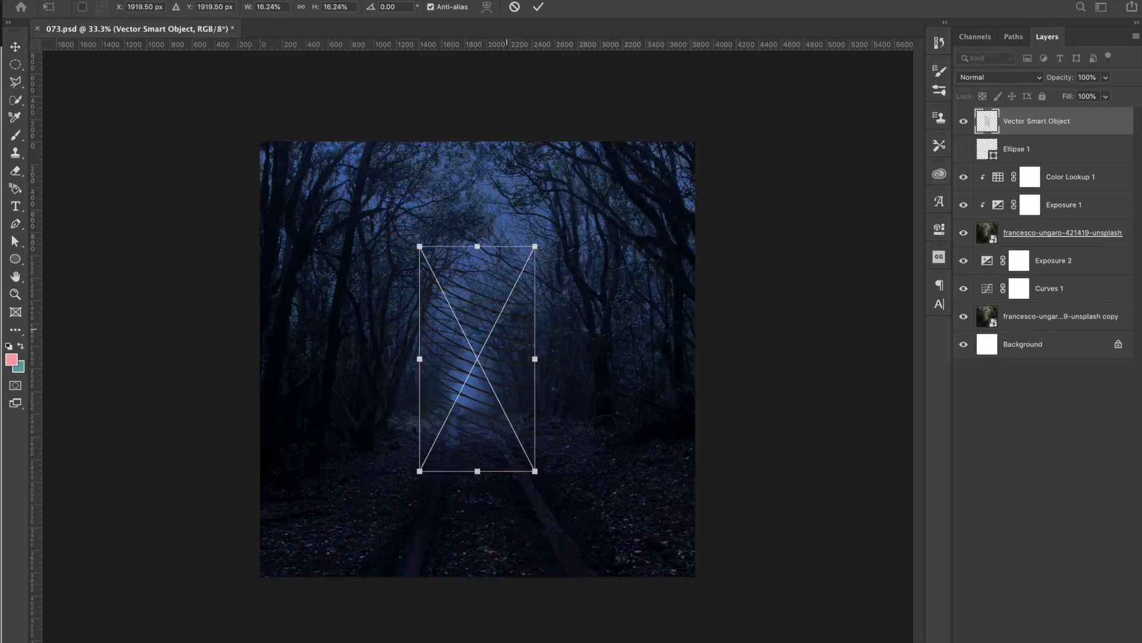
key("Return")
key("ctrl+i")
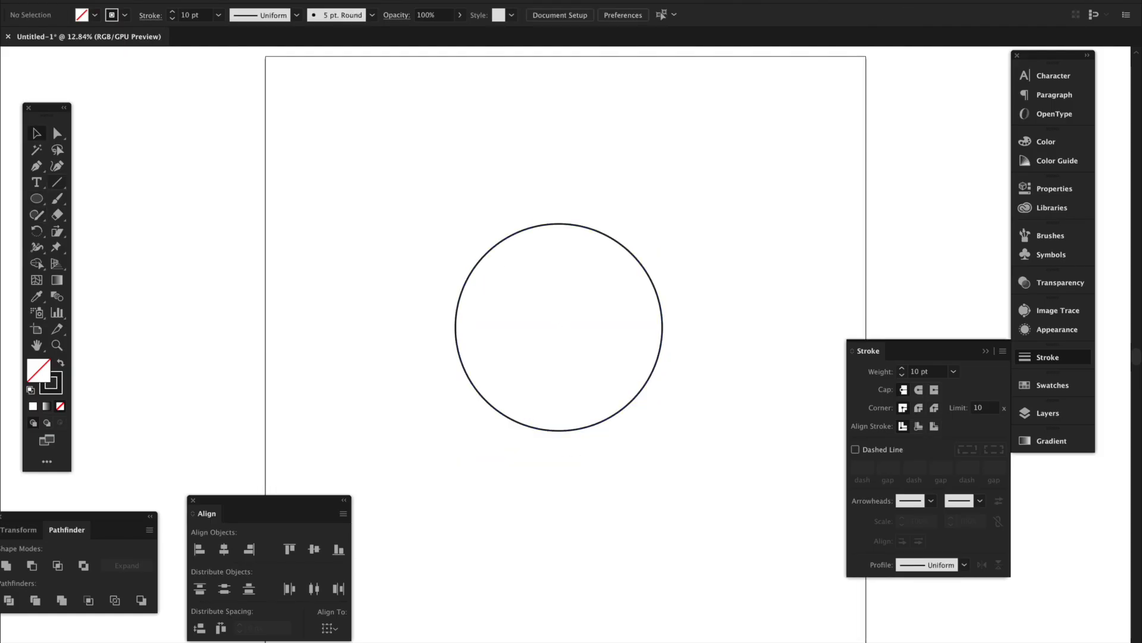
- Duplicate the circle downward, upward, right and left around the original
key("b")
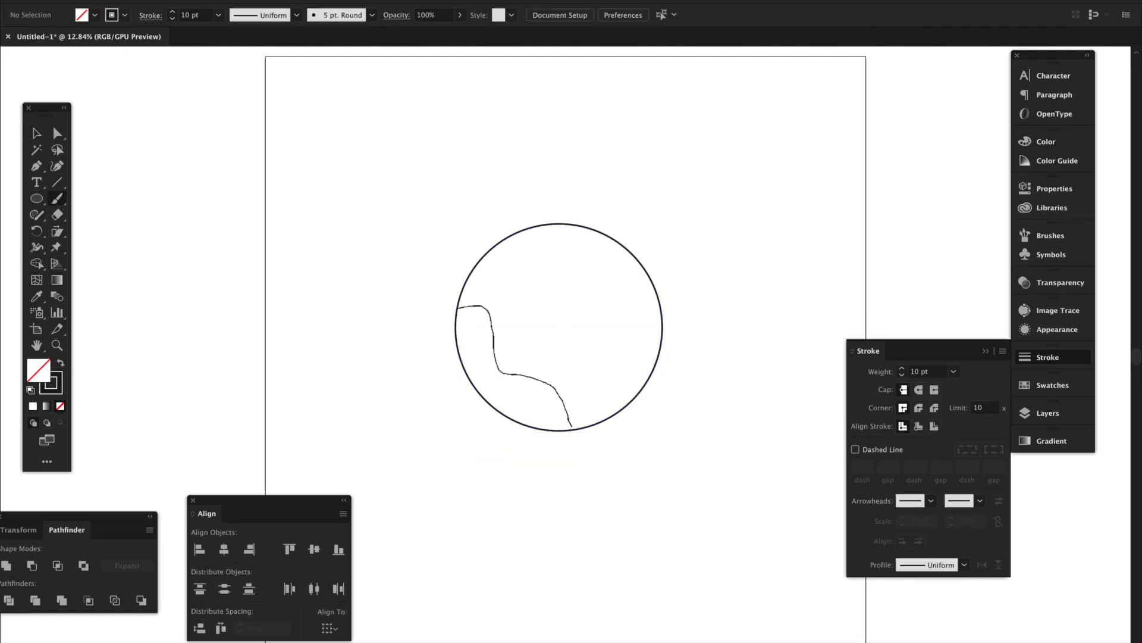
key("v")
left_click_drag(559, 430, 560, 533)
left_click_drag(559, 224, 559, 121)
left_click_drag(662, 327, 766, 326)
left_click_drag(455, 327, 355, 327)
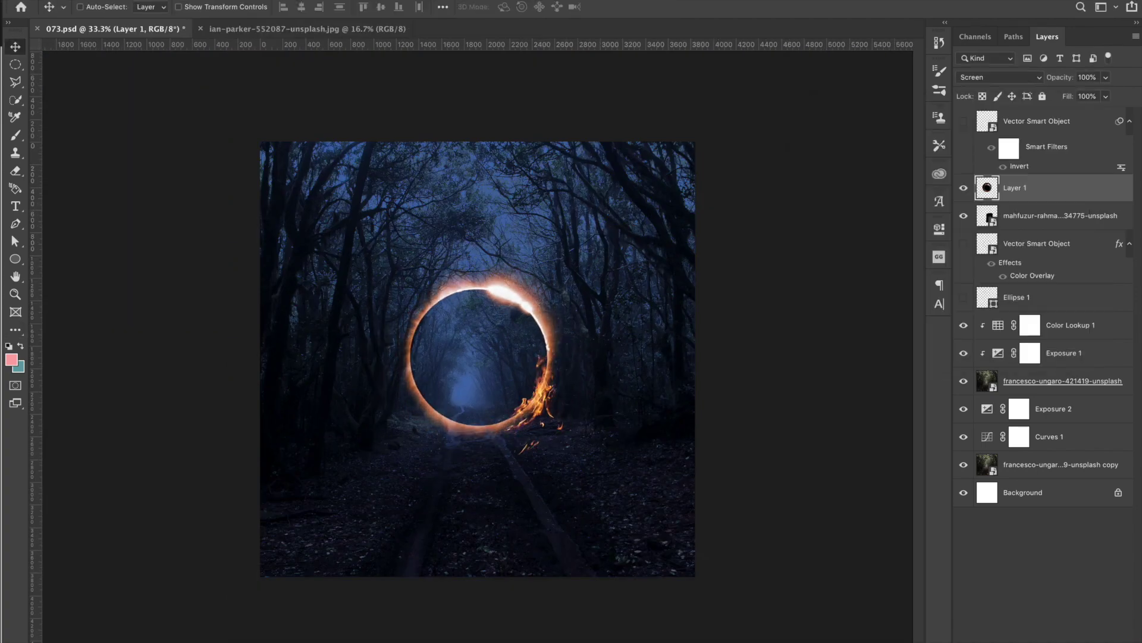
- Rotate the ring's glow layer, then duplicate it and rotate the copy to about 145°
key("ctrl+t")
left_click_drag(564, 233, 615, 411)
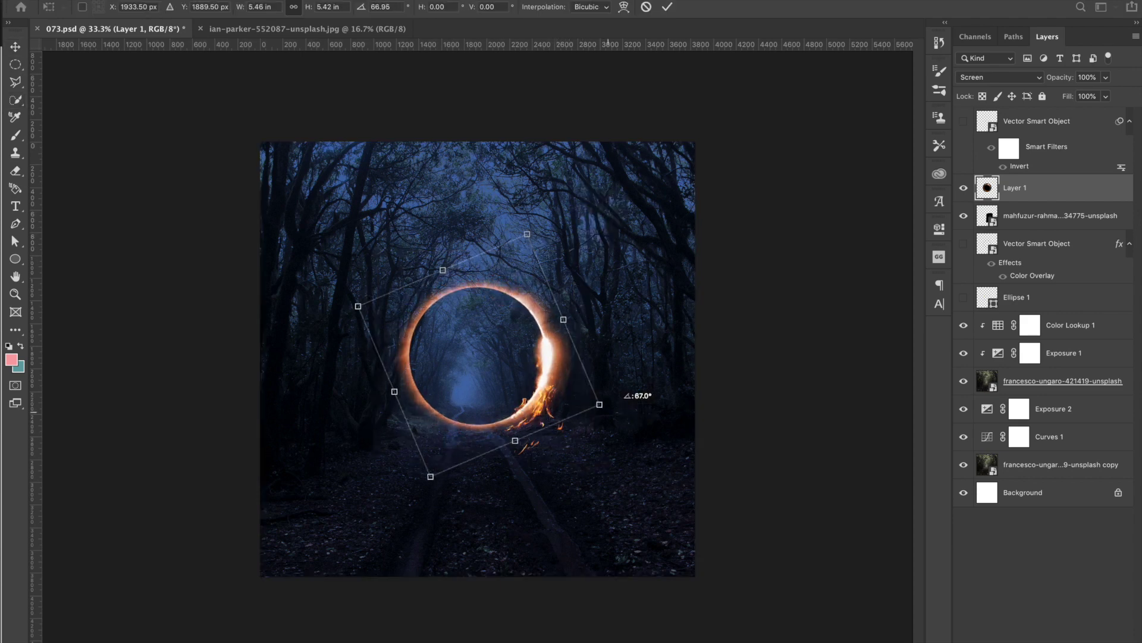
key("Return")
key("ctrl+j")
key("ctrl+t")
left_click_drag(620, 246, 632, 443)
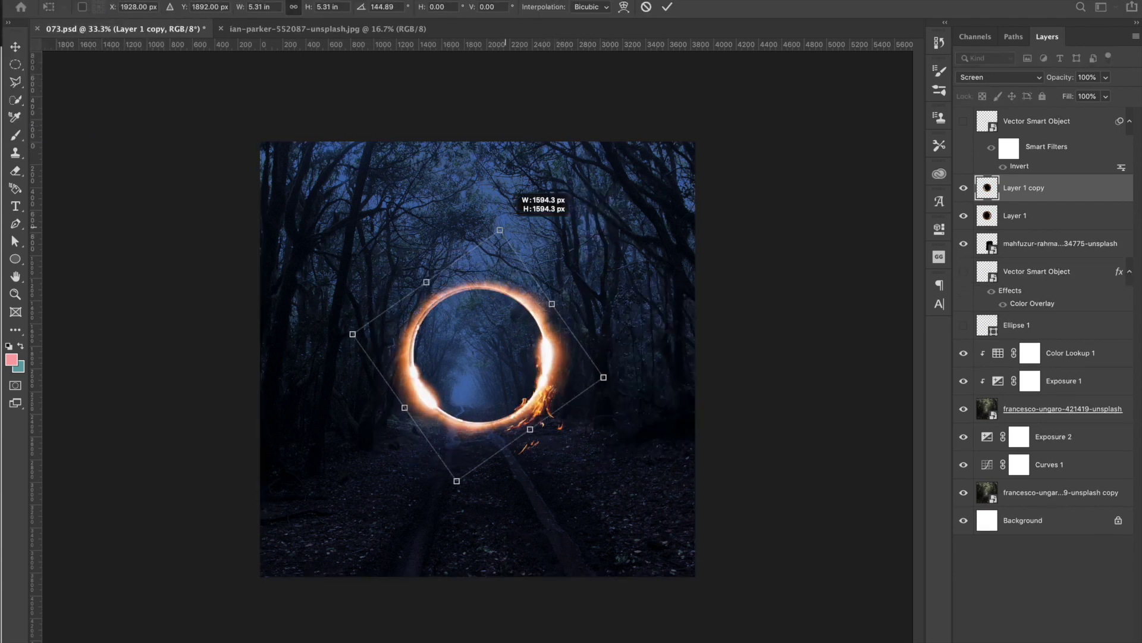
key("Return")
key("Delete")
key("m")
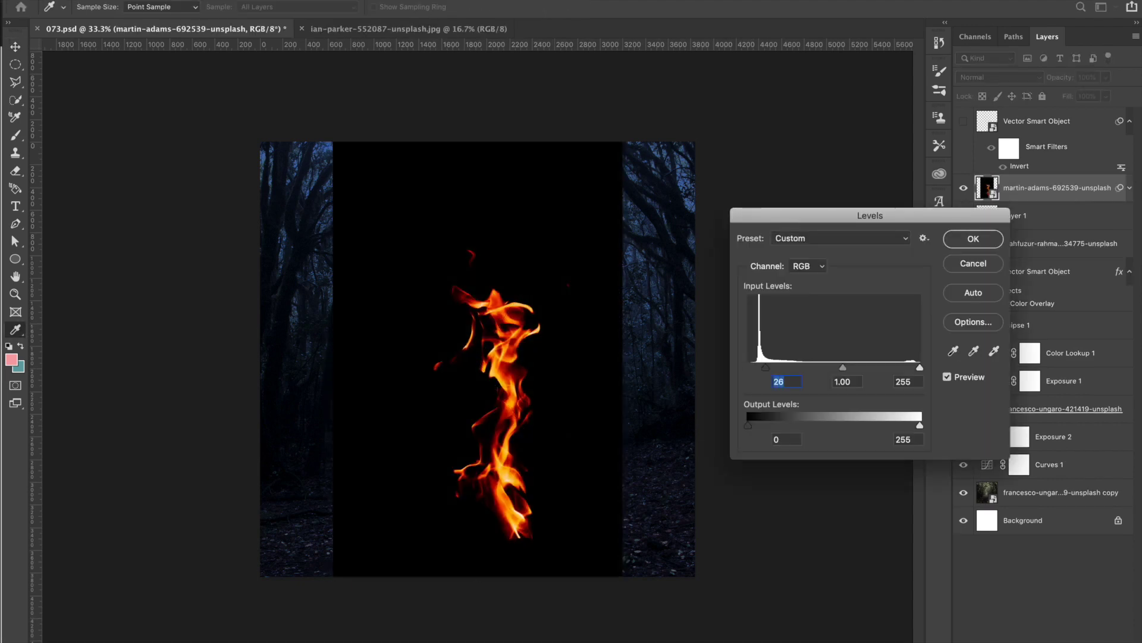
- Move the flame image beside the ring and warp it to hug the ring's lower-left curve
left_click_drag(533, 369, 443, 342)
key("ctrl+plus")
key("ctrl+plus")
key("shift+m")
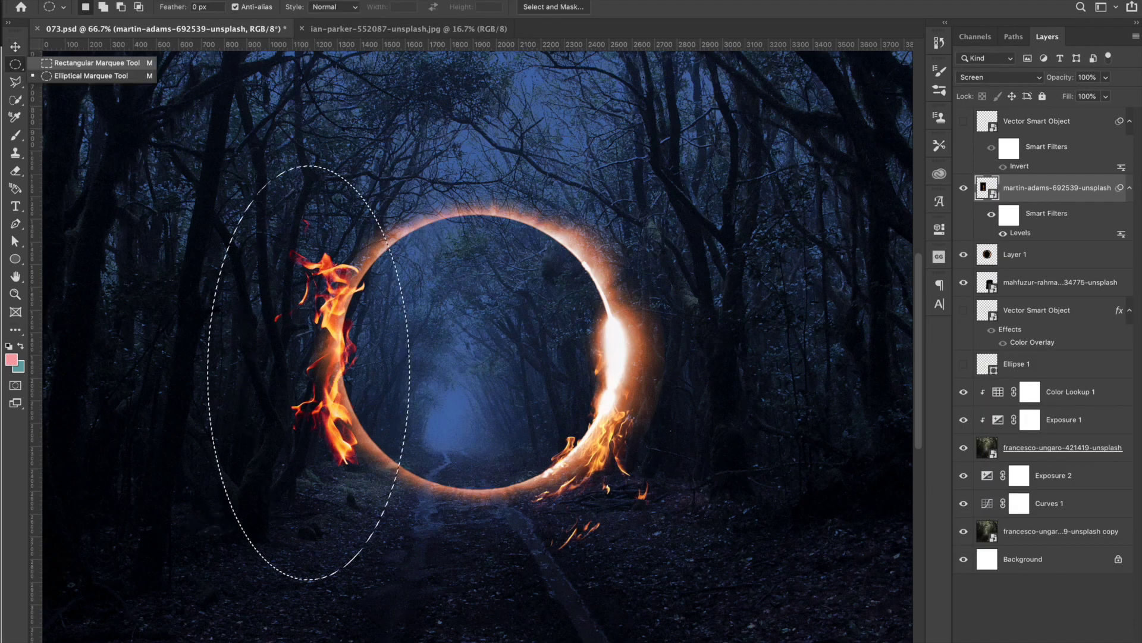
left_click(624, 7)
left_click_drag(322, 341, 334, 333)
left_click_drag(385, 187, 418, 257)
left_click_drag(385, 496, 428, 491)
left_click_drag(357, 214, 346, 211)
left_click_drag(258, 187, 329, 224)
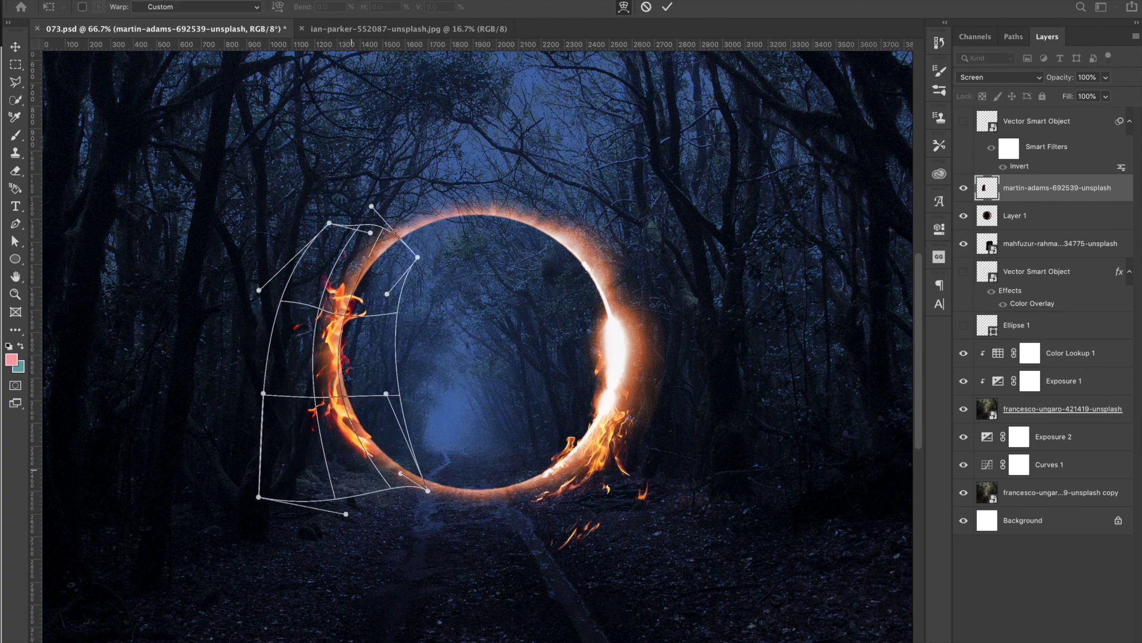
key("Return")
- Apply Levels and a Hue/Saturation shift to colour-match the flames to the glow
key("ctrl+l")
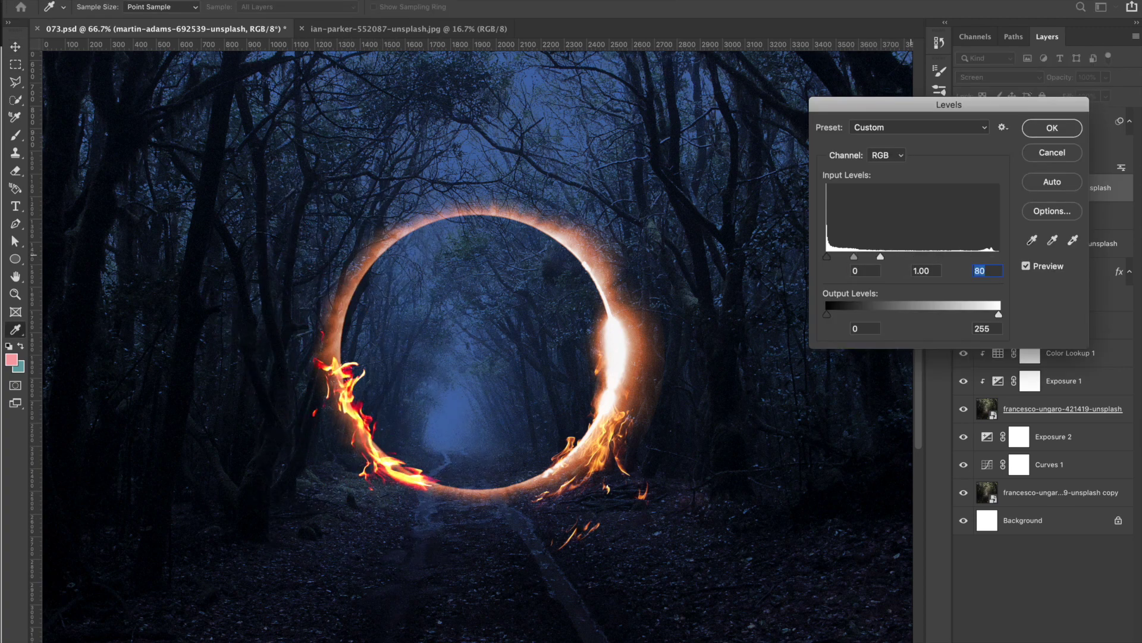
key("Return")
key("ctrl+u")
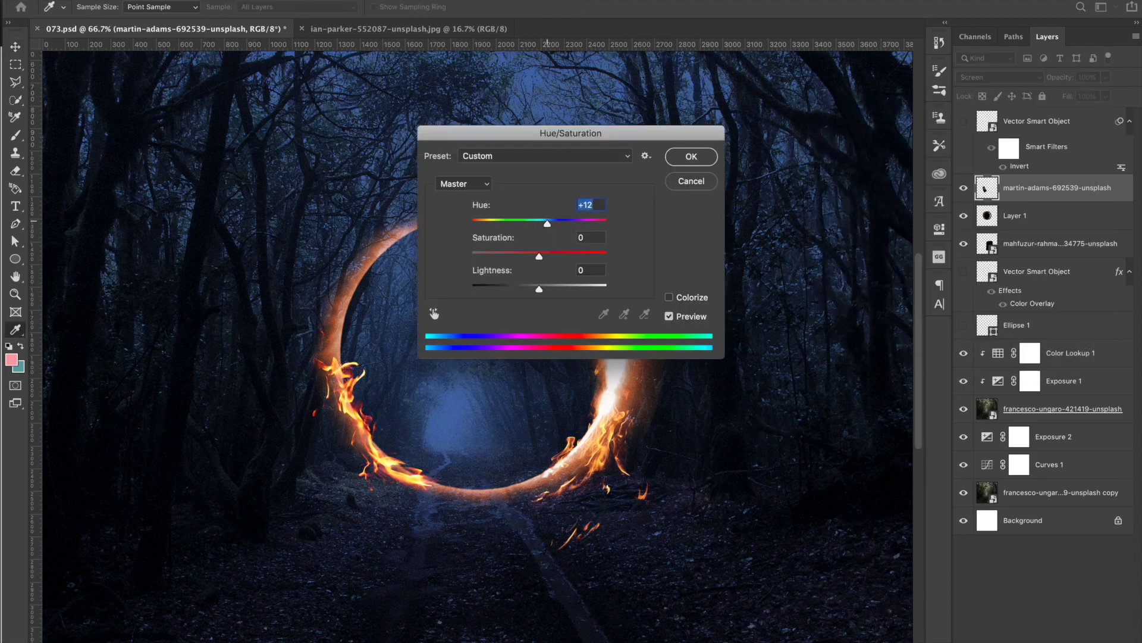
key("Return")
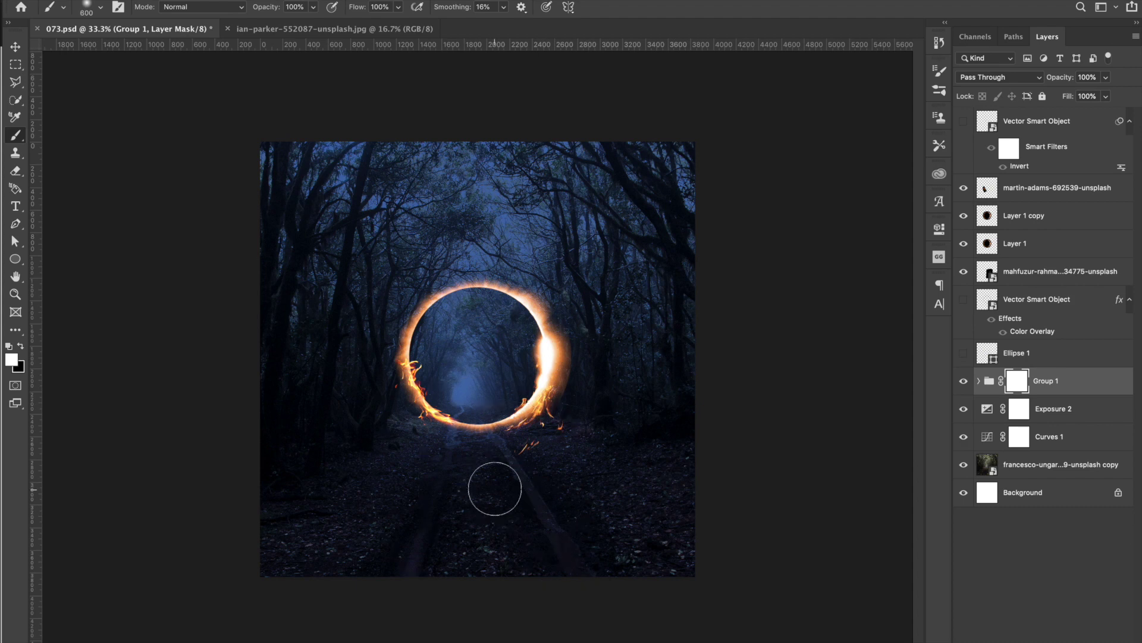
- Paint black below the ring on the mask, flatten and widen it, then Gaussian-blur it
key("x")
mouse_move(494, 488)
left_mouse_down()
mouse_move(488, 476)
mouse_move(503, 468)
left_mouse_up()
key("ctrl+z")
key("bracketright")
key("bracketright")
key("bracketright")
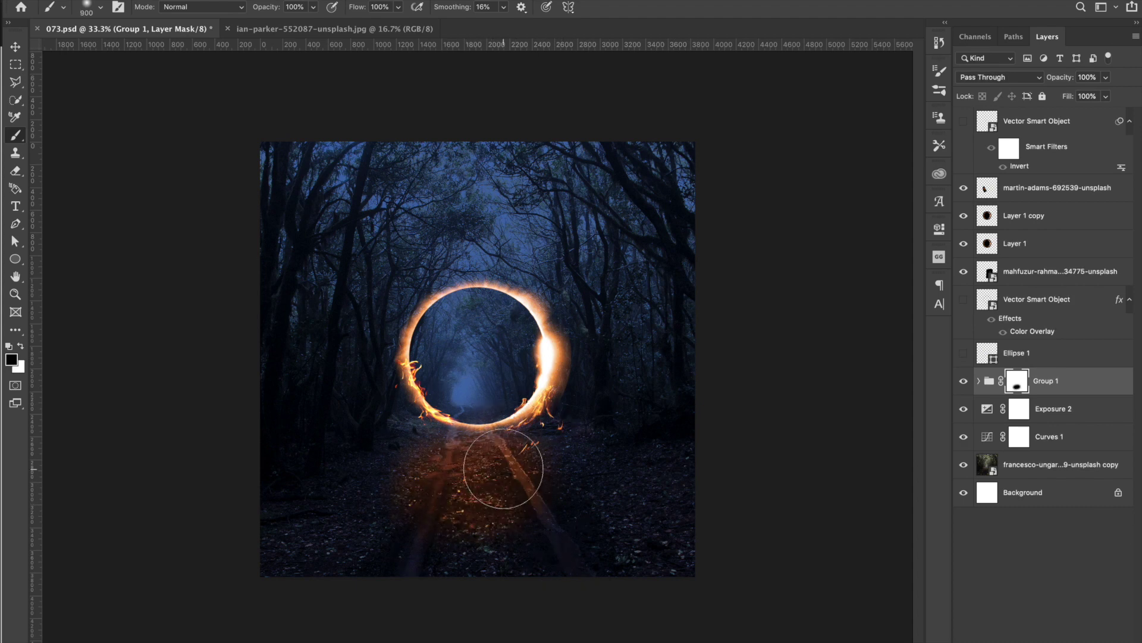
key("ctrl+t")
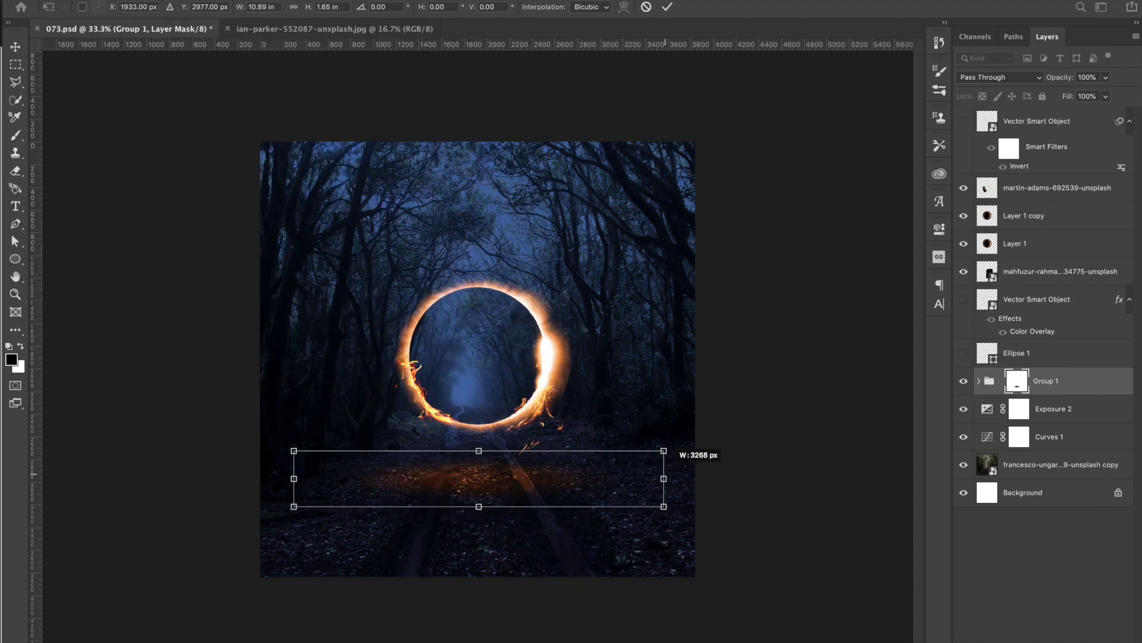
key("Return")
key("ctrl+alt+f")
key("Return")
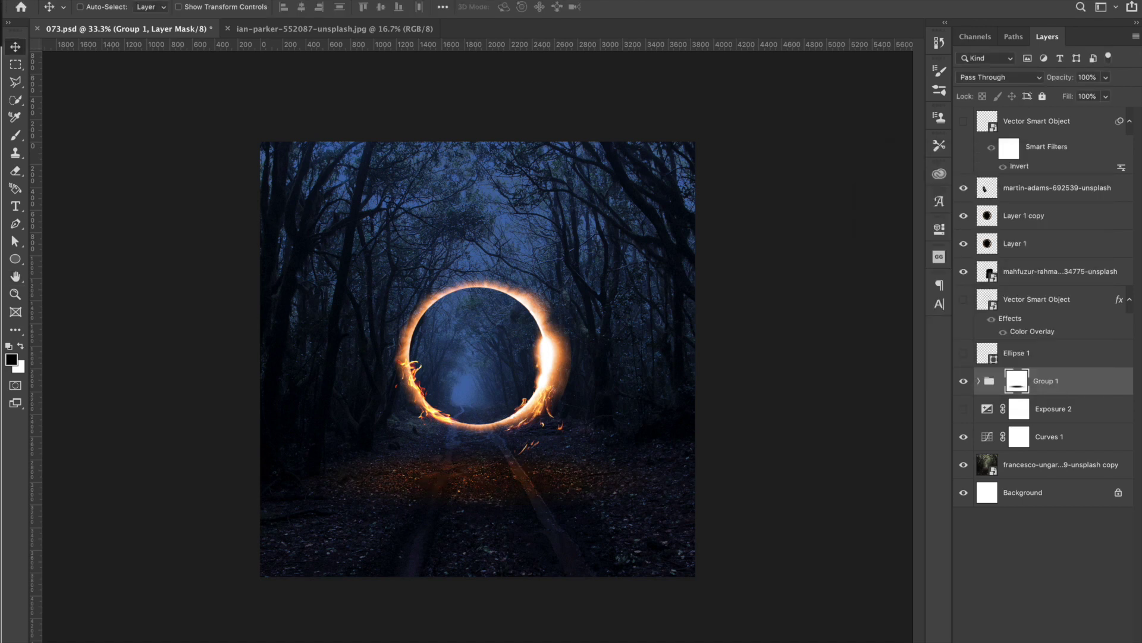
- Open the Curves adjustment's settings and target the Group 1 mask with the brush
double_click(987, 436)
left_click(1017, 381)
key("b")
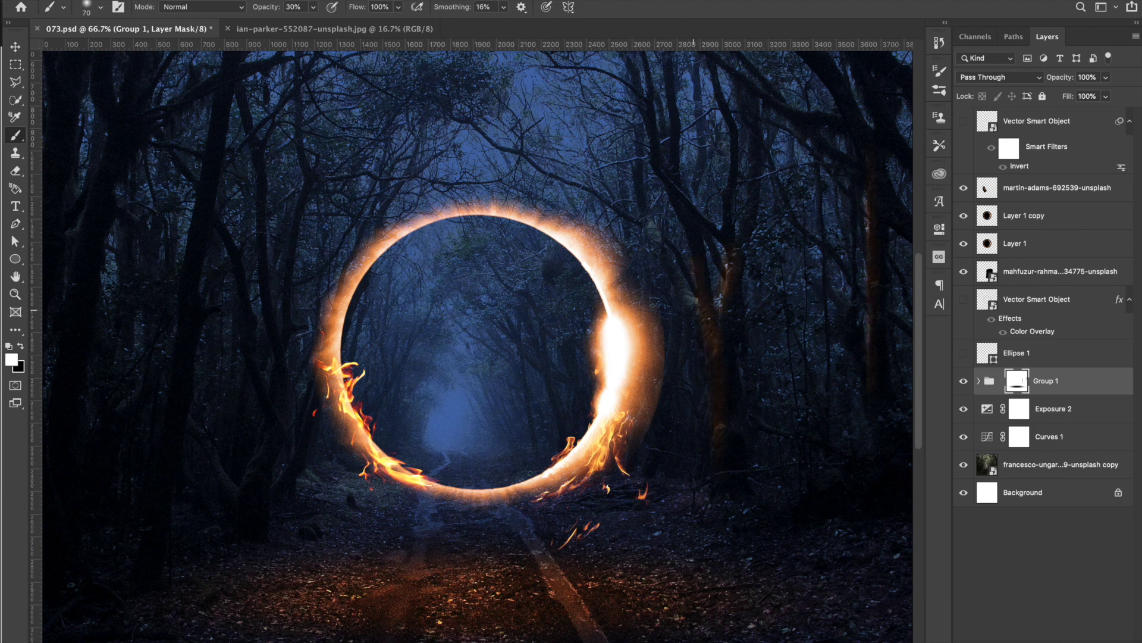
- Toggle black and white painting colours on Group 1's mask while zooming around the ring
key("x")
left_click_drag(844, 45, 844, 135)
key("ctrl+minus")
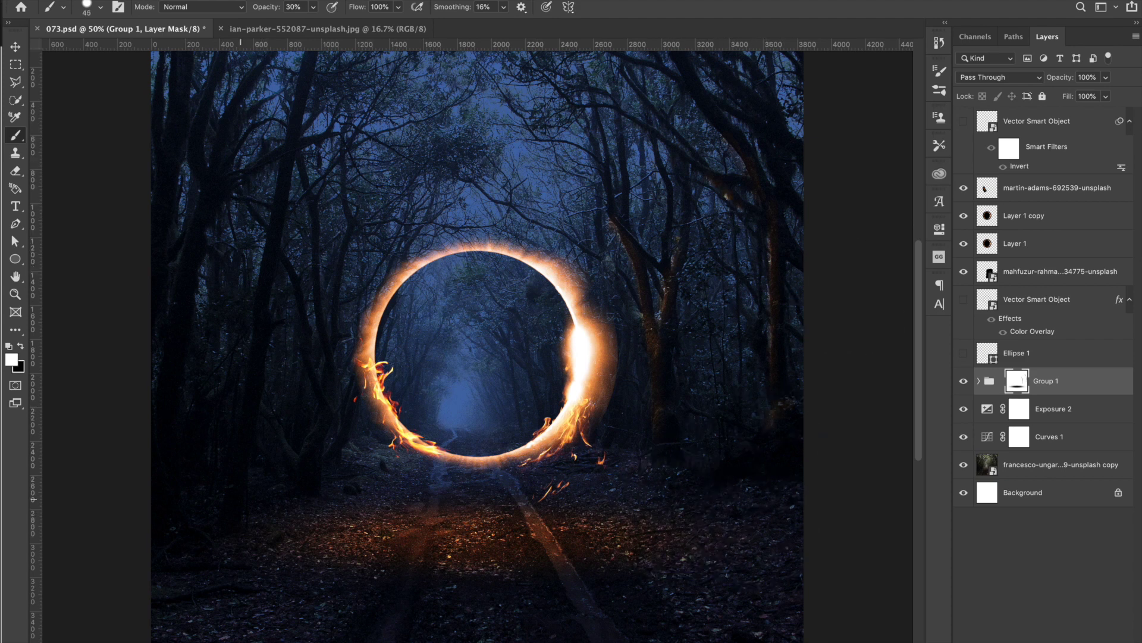
key("ctrl+plus")
key("x")
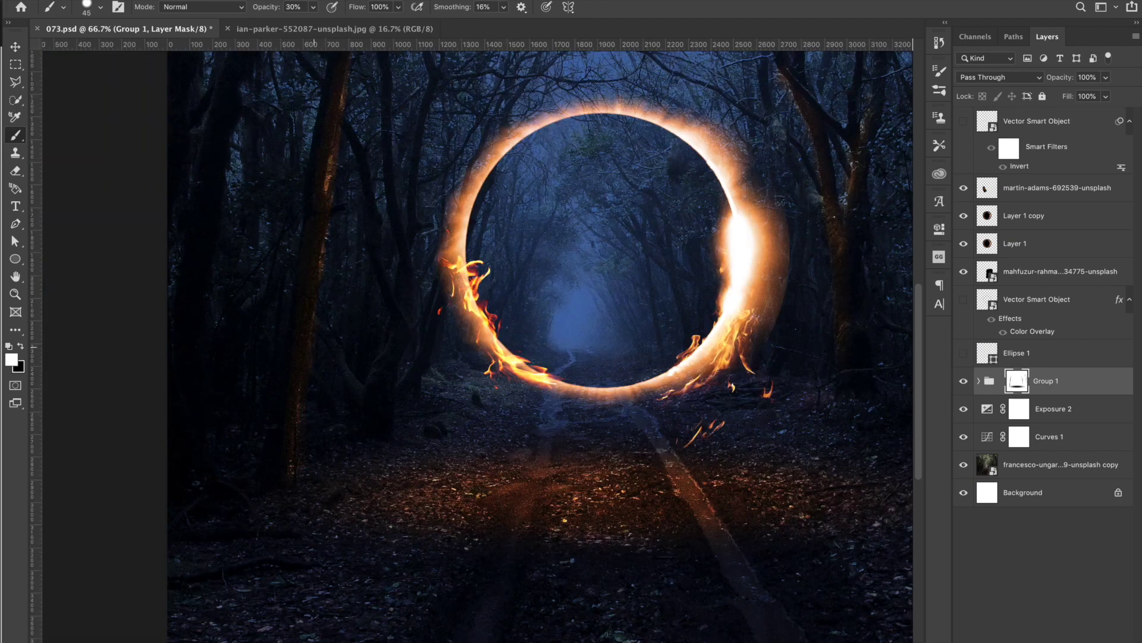
scroll(536, 345, "up", 5)
key("x")
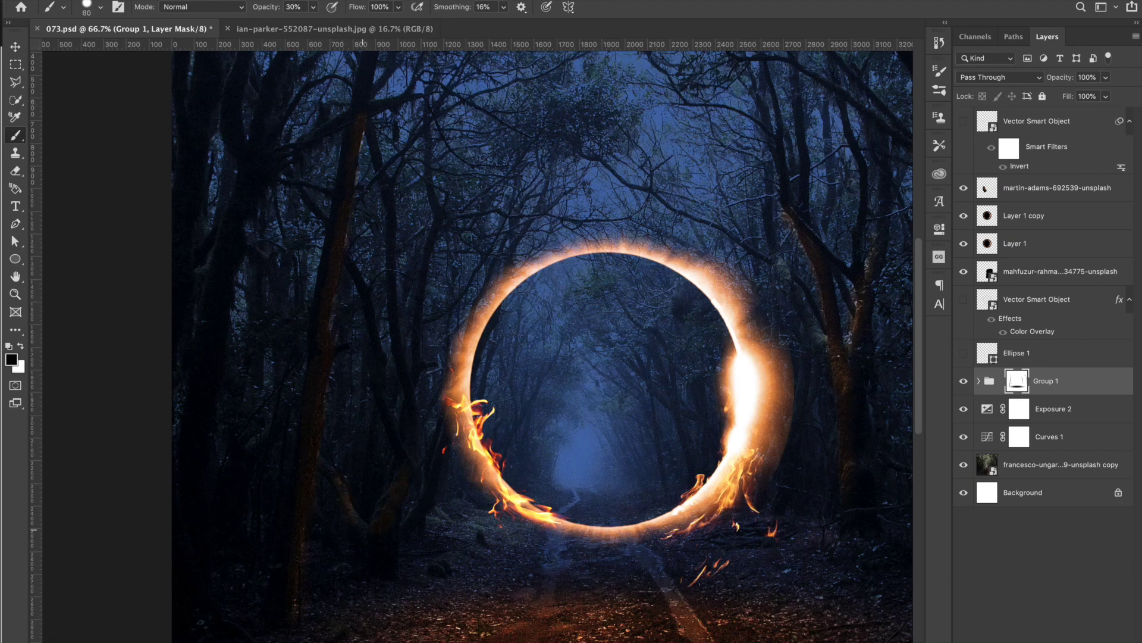
- Shrink the brush and reveal flame detail along the ring's left edge, then view the whole ring
key("ctrl+plus")
key("bracketleft")
key("bracketleft")
key("x")
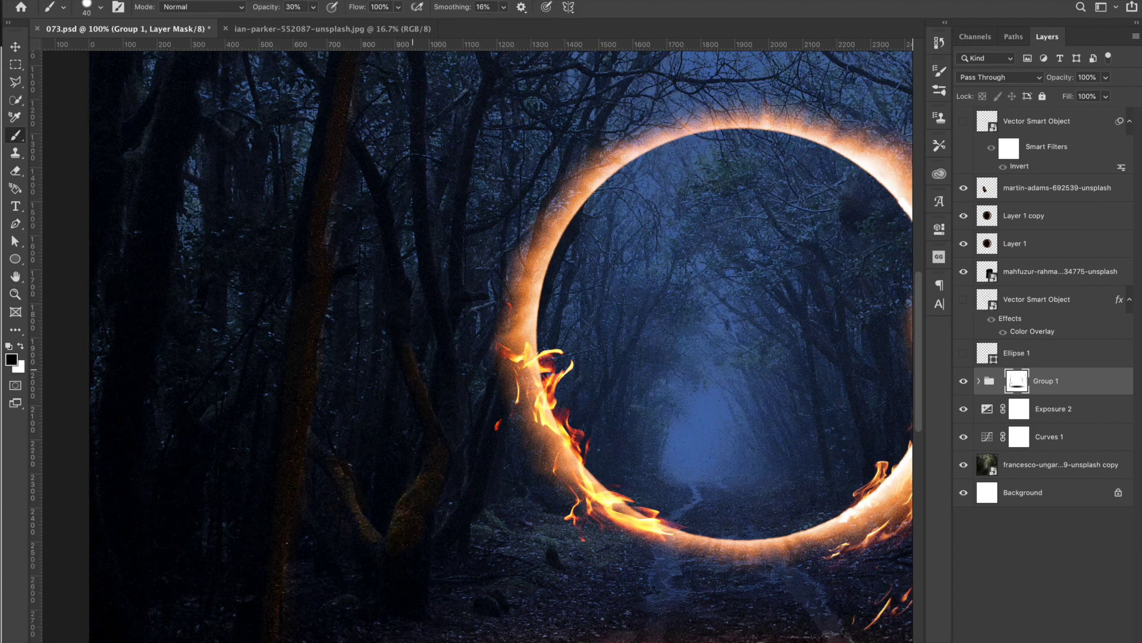
scroll(476, 345, "up", 3)
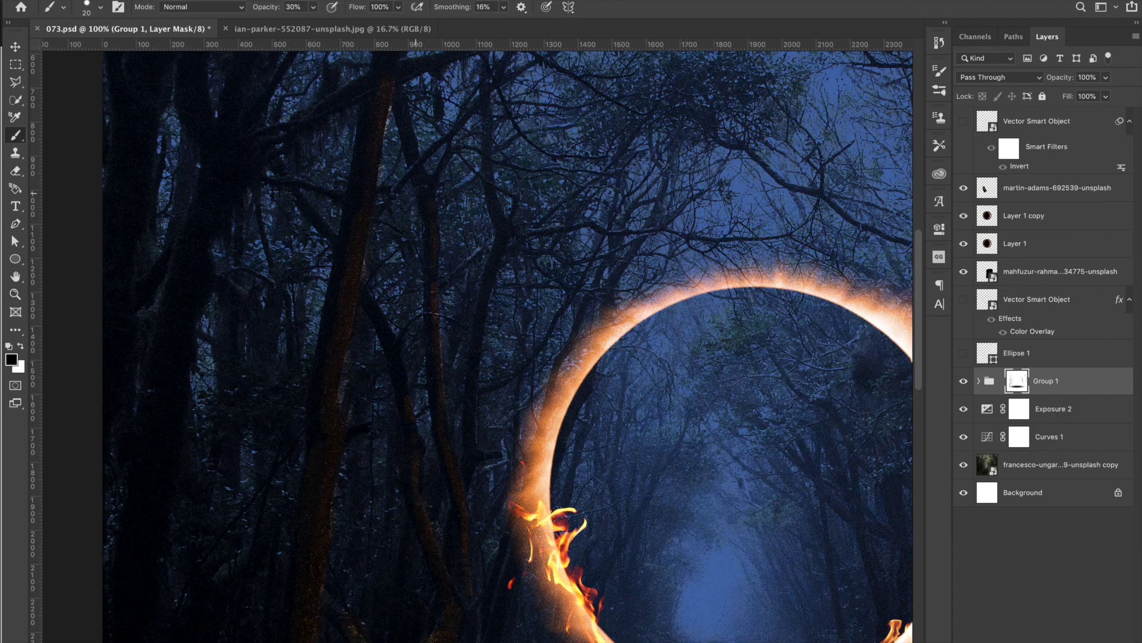
key("bracketleft")
key("bracketleft")
key("bracketleft")
scroll(476, 345, "down", 4)
scroll(476, 345, "down", 3)
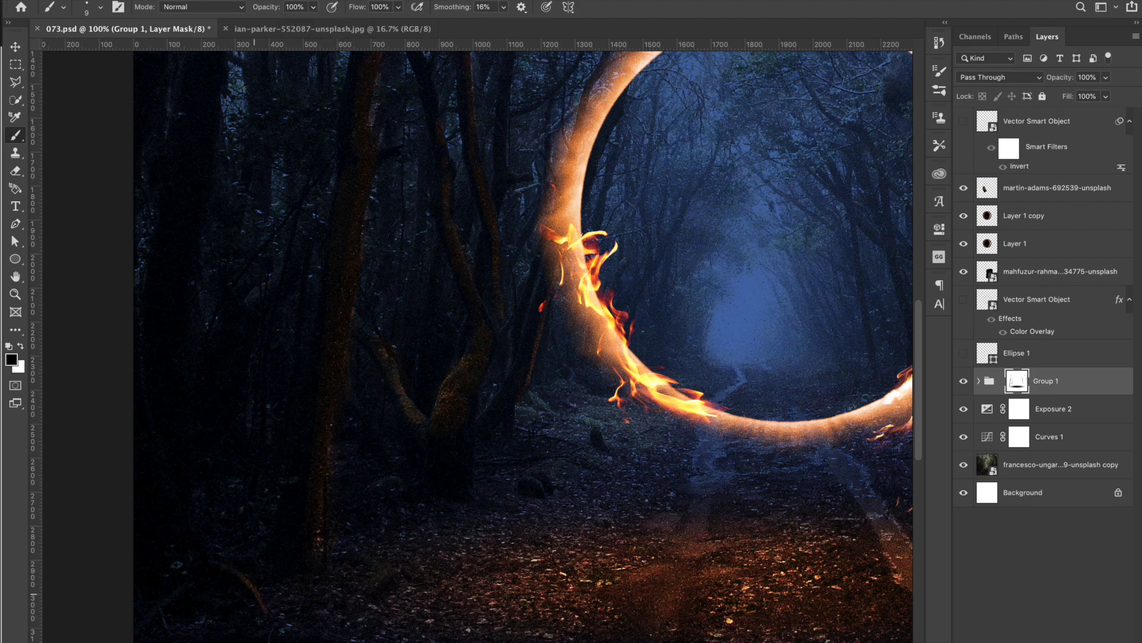
scroll(476, 345, "left", 2)
scroll(476, 345, "left", 2)
scroll(476, 345, "up", 5)
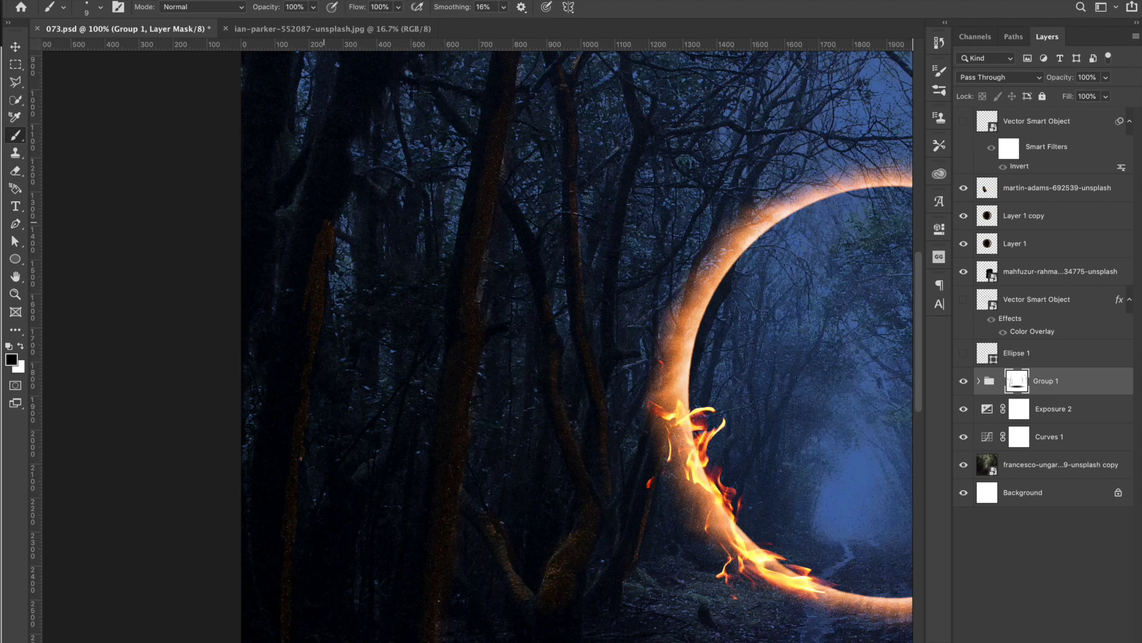
scroll(476, 346, "down", 2)
scroll(476, 345, "down", 3)
key("ctrl+minus")
key("ctrl+minus")
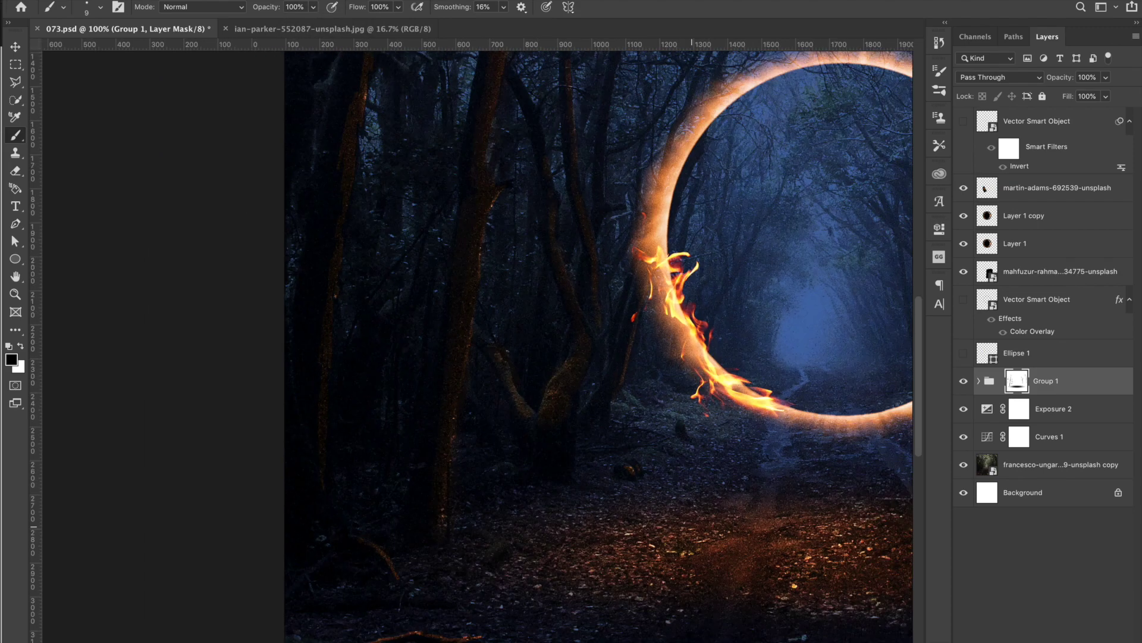
scroll(476, 346, "right", 5)
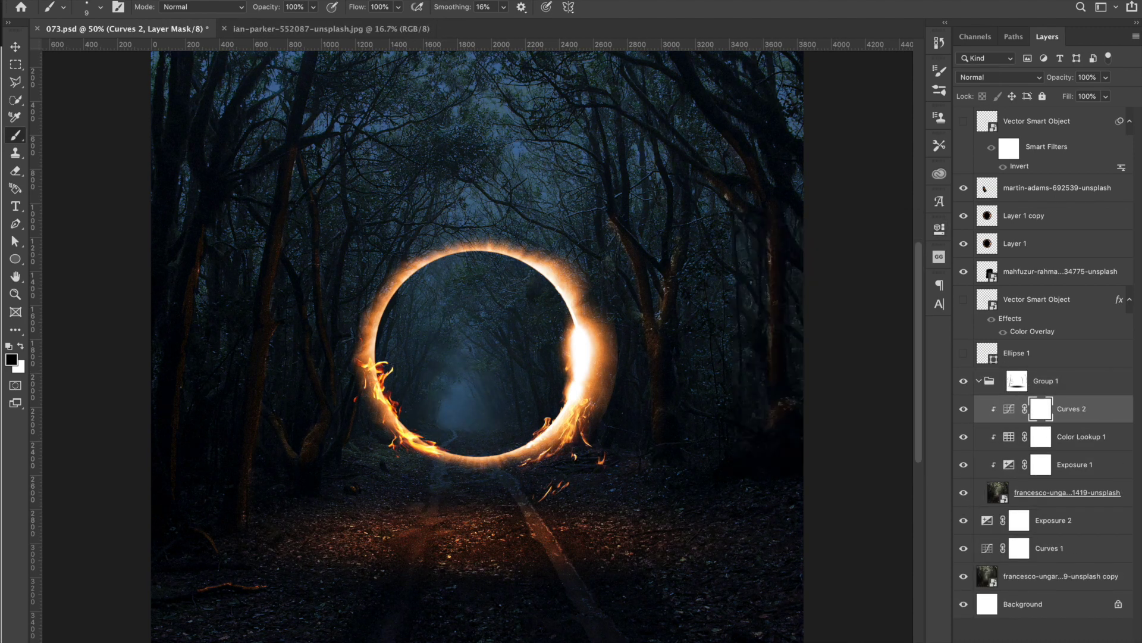
- On Layer 2, paint an orange glow on the path with a large soft brush and flatten it wider
left_click(1017, 381)
right_click(483, 235)
double_click(714, 378)
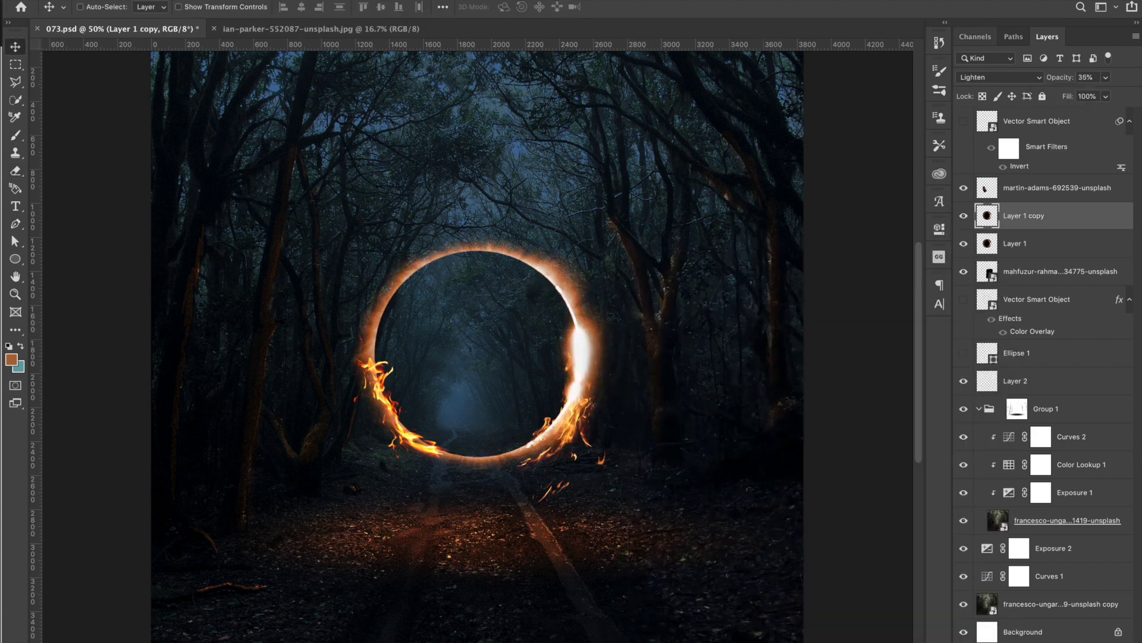
left_click(1015, 381)
key("b")
left_click_drag(459, 523, 476, 524)
left_click(470, 524)
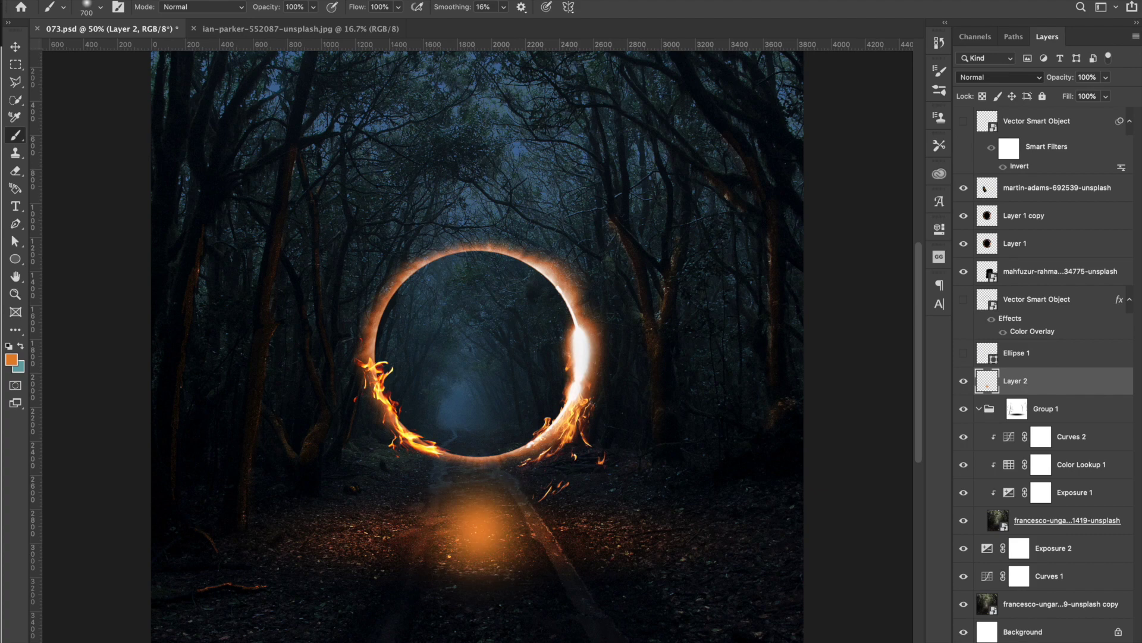
key("ctrl+t")
left_click_drag(382, 434, 293, 505)
key("Return")
- Add a Curves adjustment raising the red and green channels to warm the scene
left_click(964, 381)
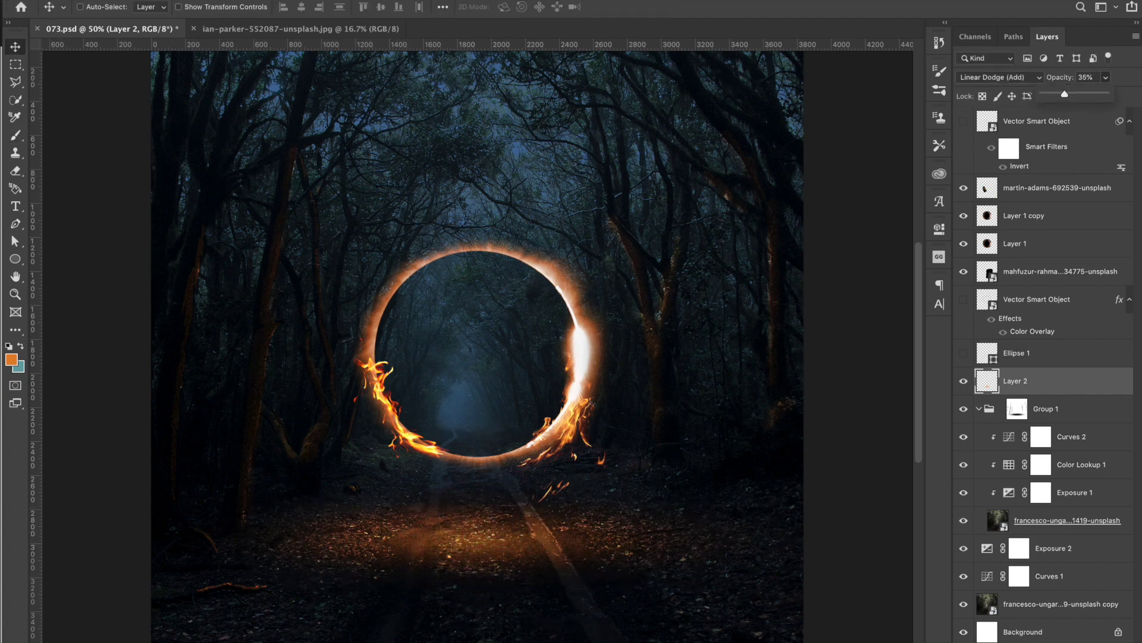
mouse_move(839, 357)
left_mouse_down()
mouse_move(848, 336)
mouse_move(846, 351)
left_mouse_up()
key("alt+4")
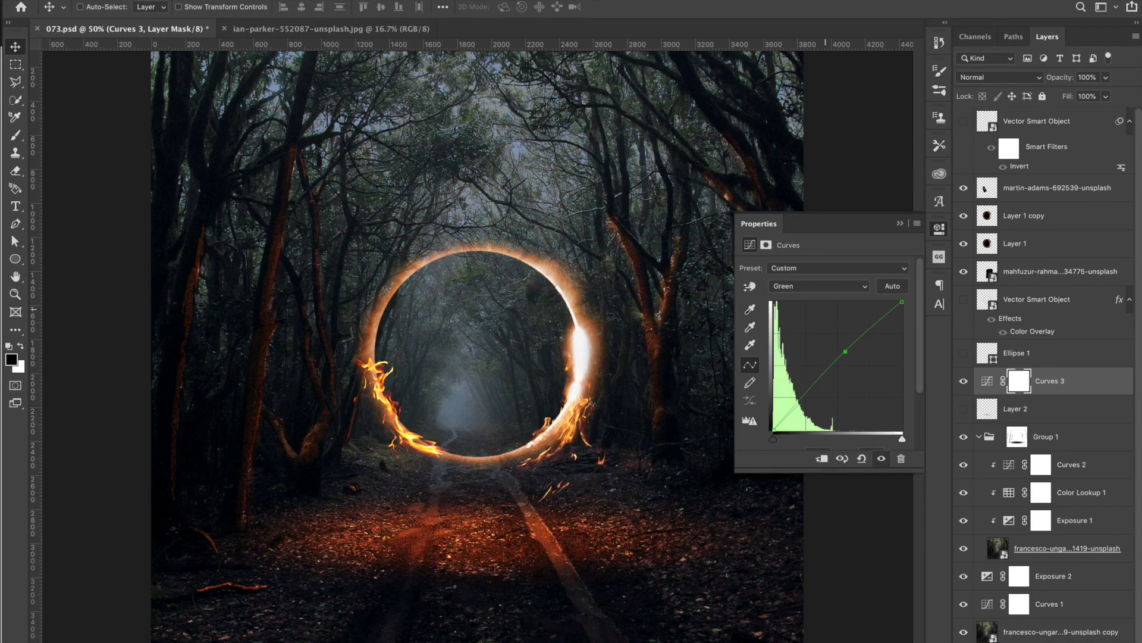
- Invert the Curves 3 mask to black and set white as the painting colour
key("ctrl+i")
key("b")
key("x")
key("v")
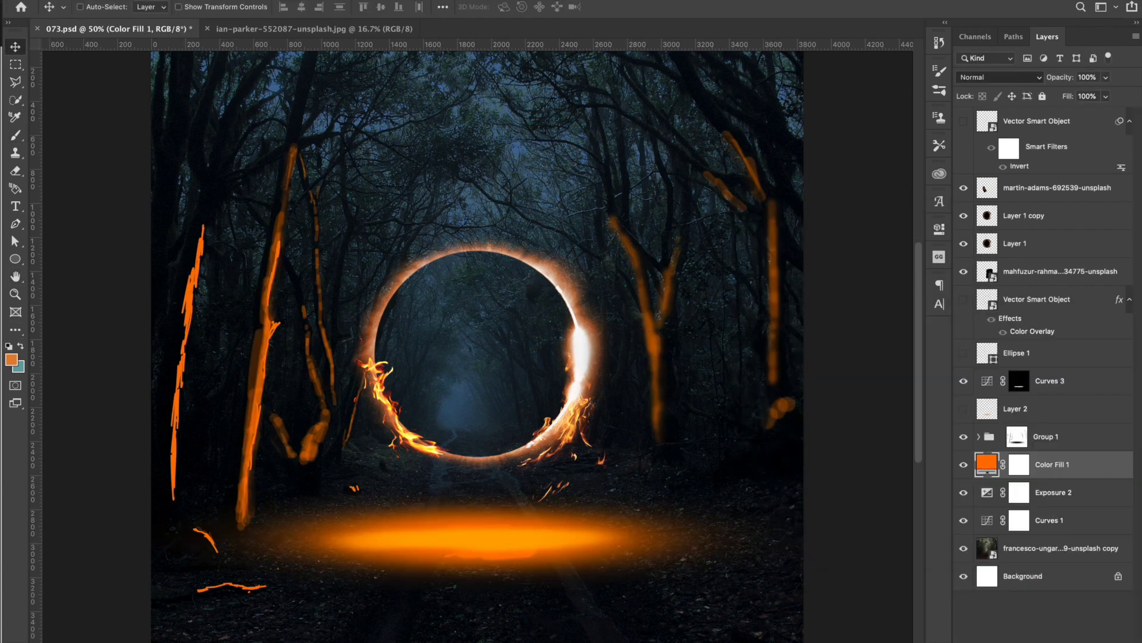
- Retint Color Fill 1 to amber and choose a smaller brush tip for Group 1's mask
double_click(987, 464)
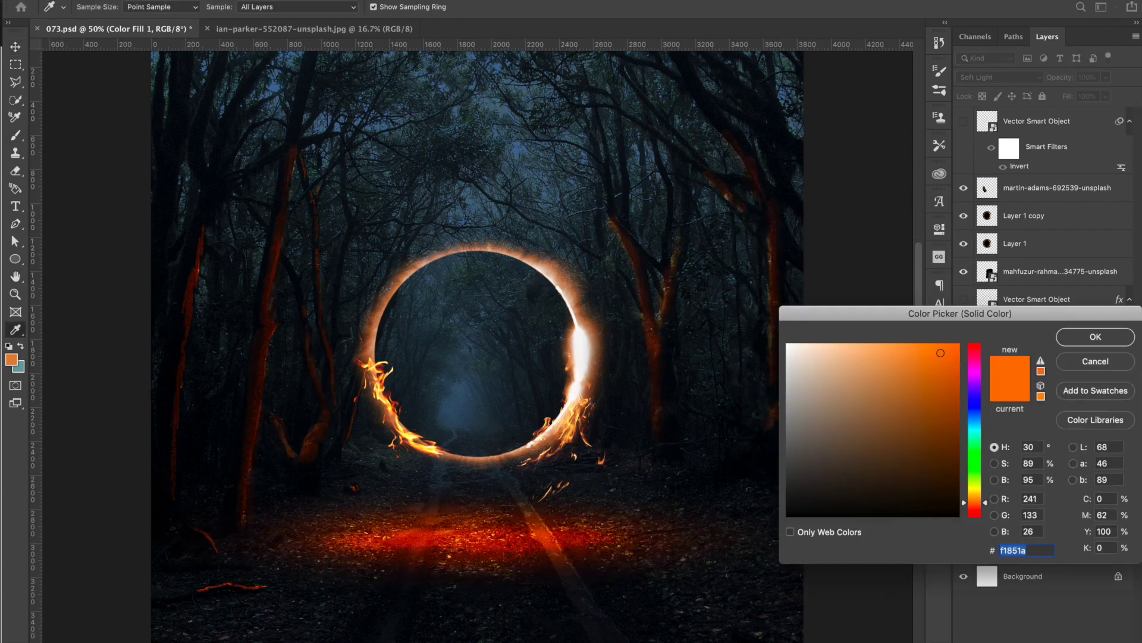
key("alt+bracketright")
key("b")
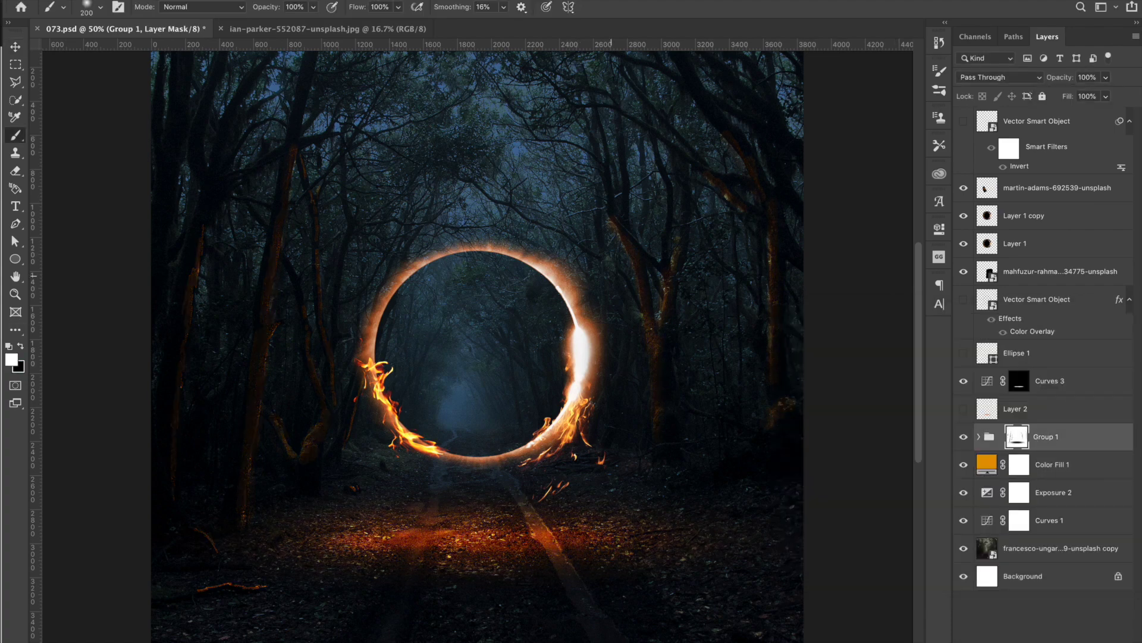
right_click(618, 236)
double_click(679, 329)
- Select the target layer and shrink the brush tip for painting warm light on the ground
key("v")
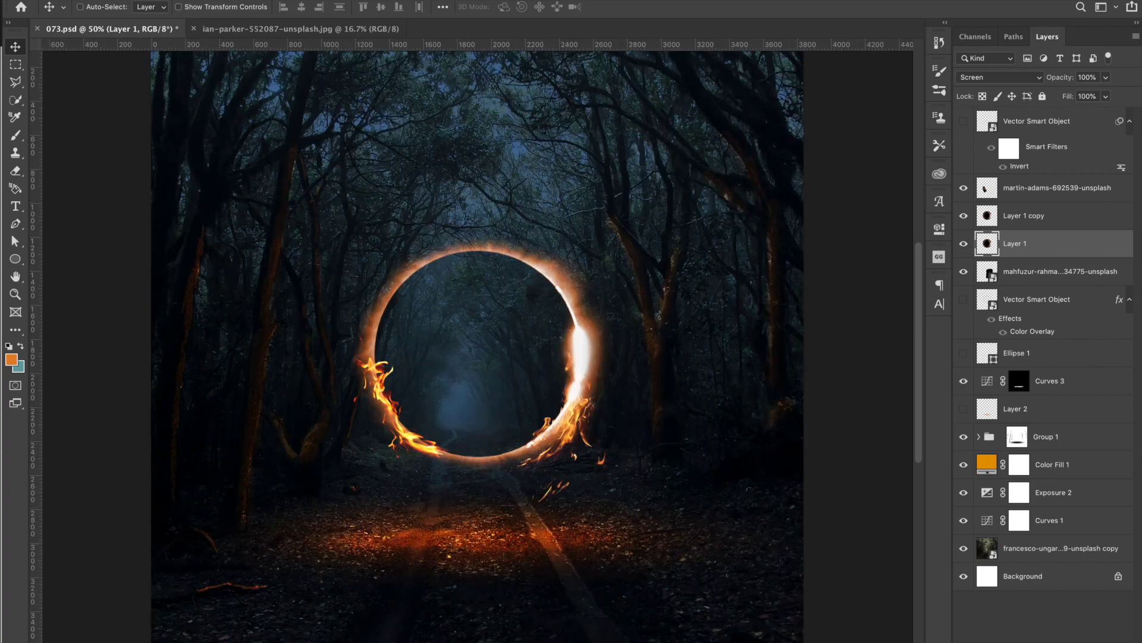
key("alt+bracketright")
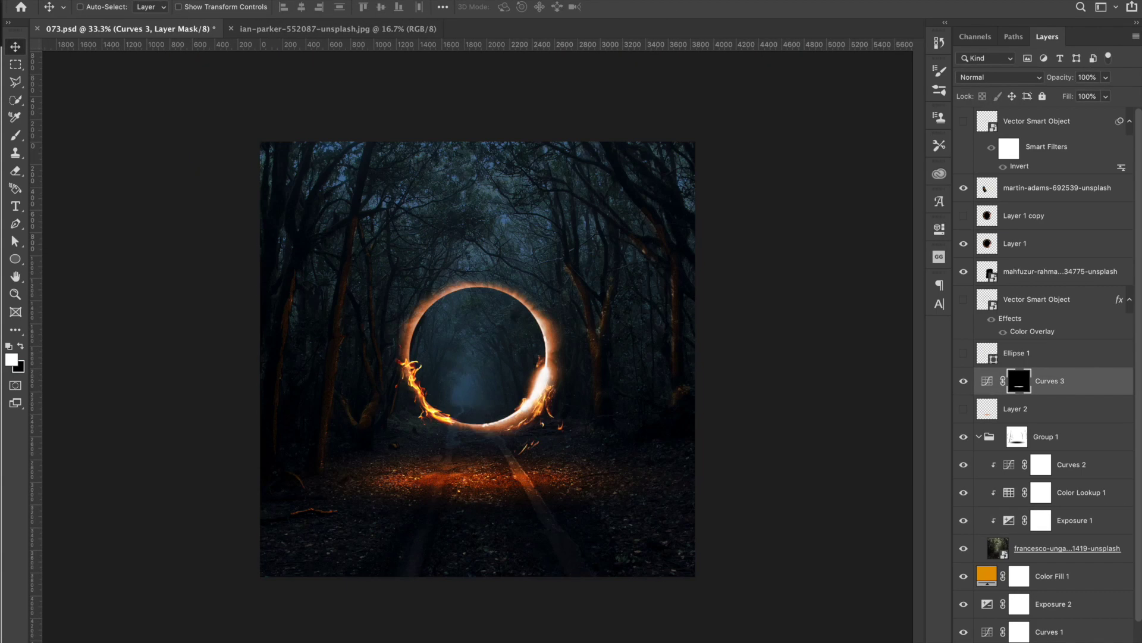
key("b")
right_click(462, 236)
key("Escape")
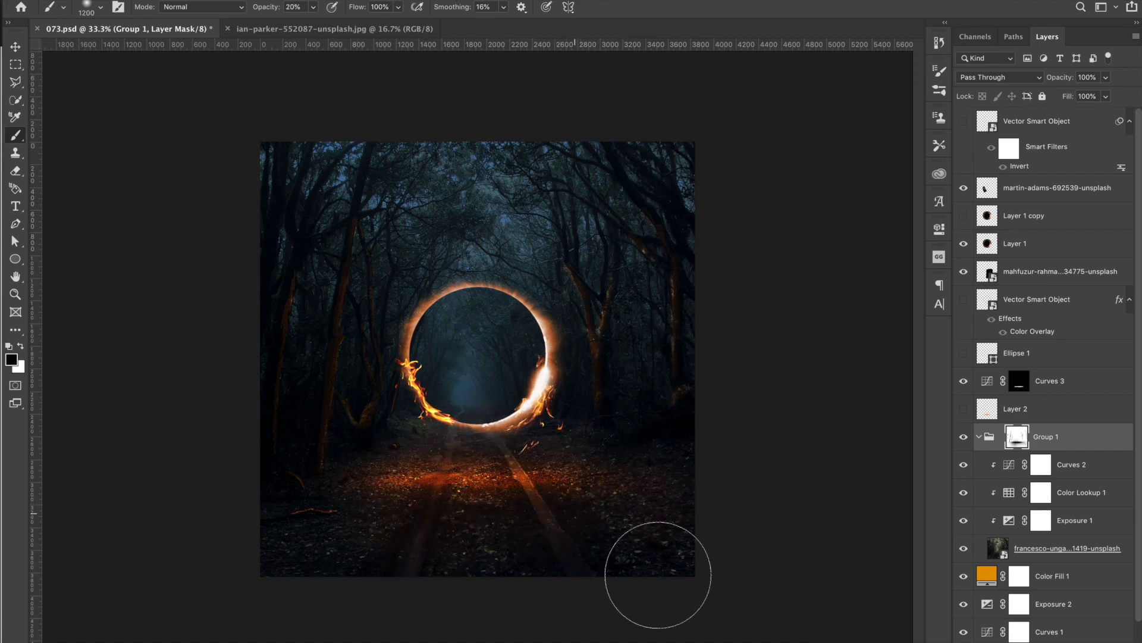
key("alt+bracketright")
key("bracketleft")
key("bracketleft")
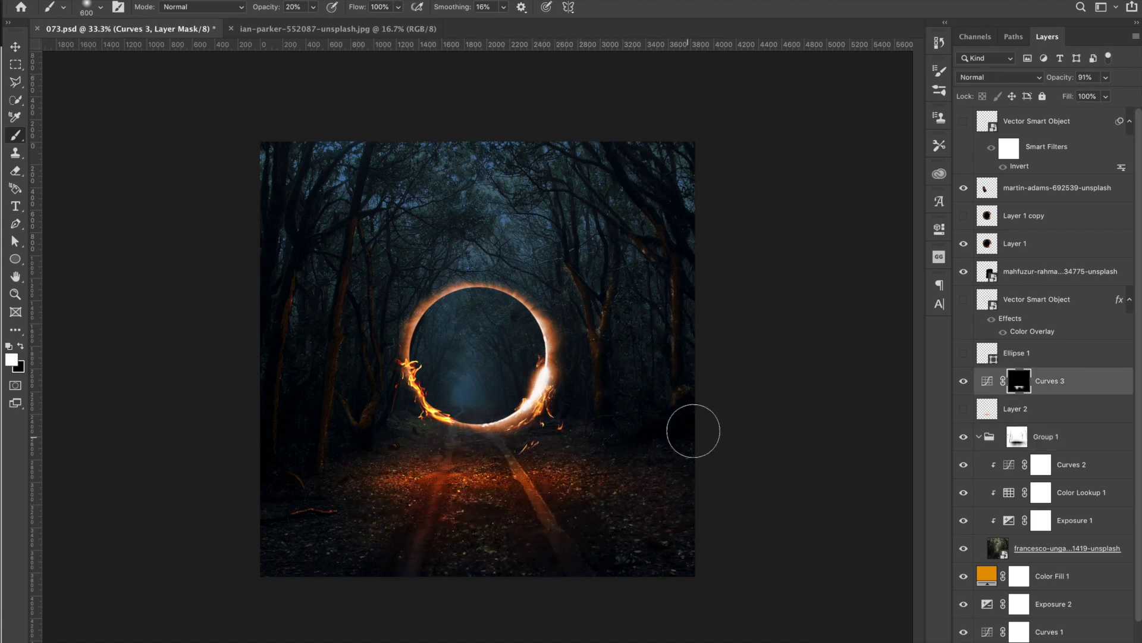
- Add a solid colour fill layer on top, then fill a new layer with 50% grey
key("F2")
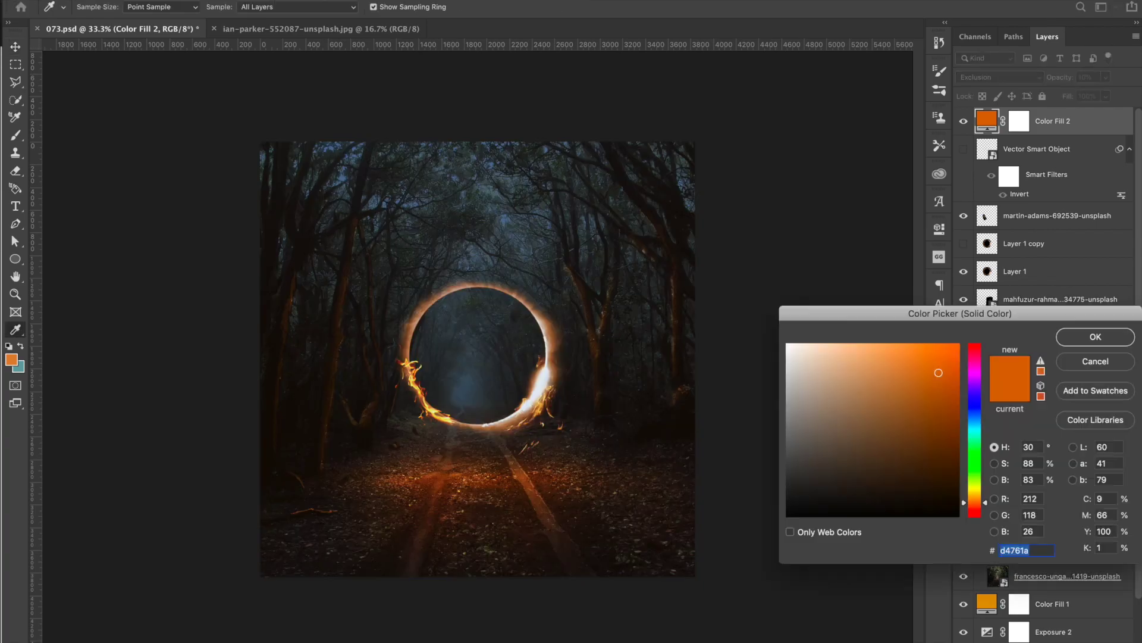
key("Return")
key("Return")
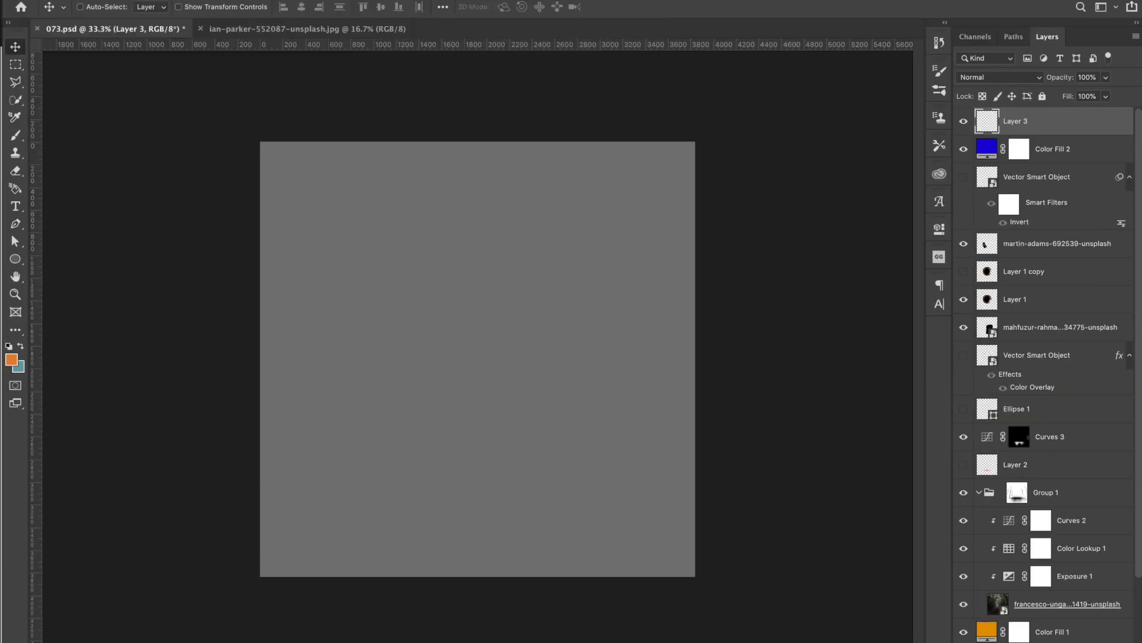
key("Return")
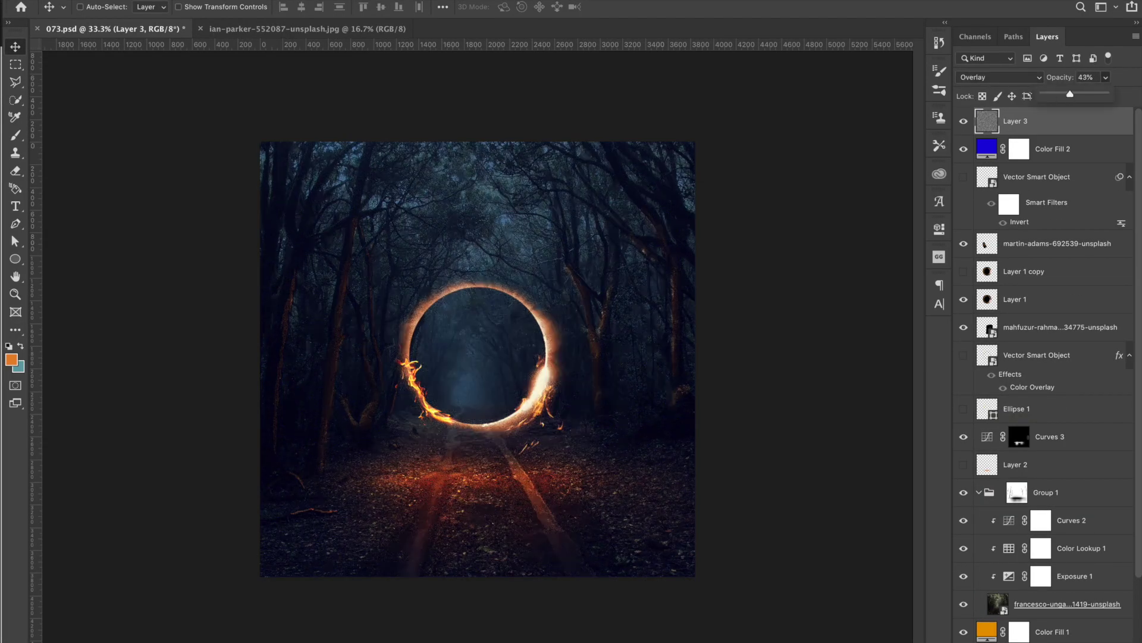
- Lower grey Layer 3 to a faint 30% Overlay texture, compare it, and save
key("ctrl+plus")
left_click(964, 121)
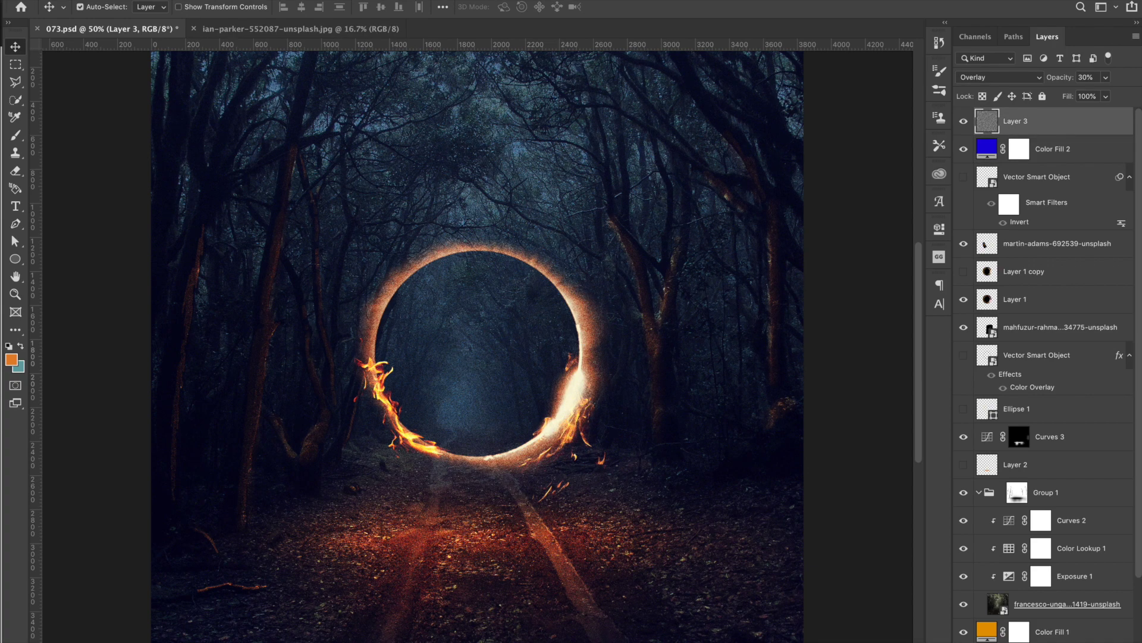
key("ctrl+minus")
key("ctrl+s")
- Paint an orange glow inside the ring on new Layer 4 and blend it as Soft Light
key("ctrl+shift+alt+n")
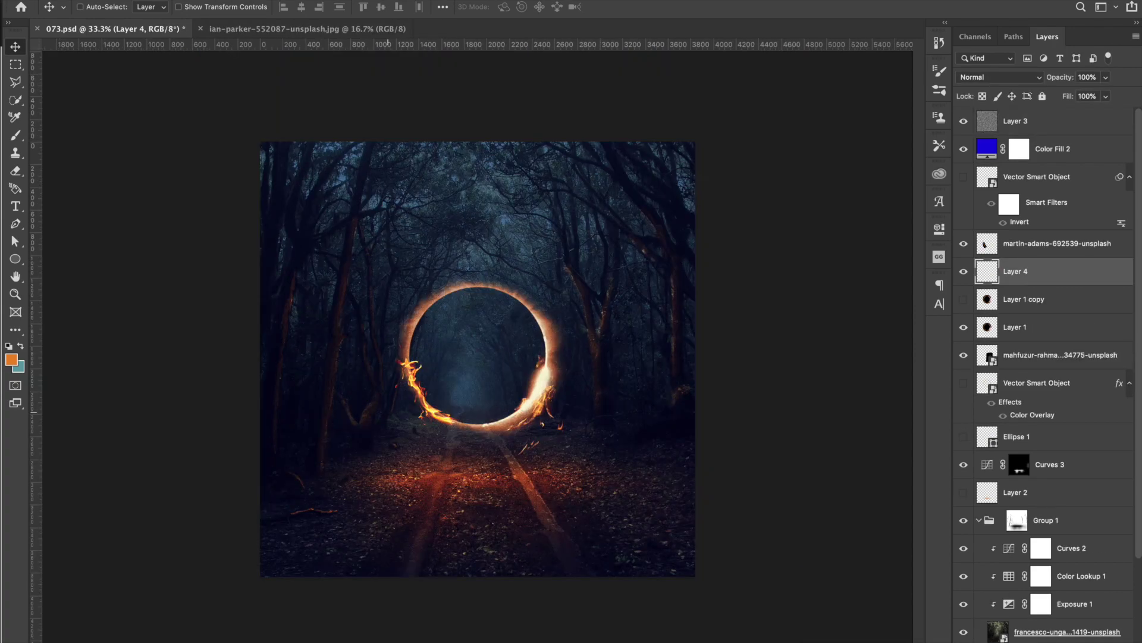
key("b")
mouse_move(476, 333)
left_mouse_down()
mouse_move(464, 381)
mouse_move(488, 357)
left_mouse_up()
key("shift+alt+f")
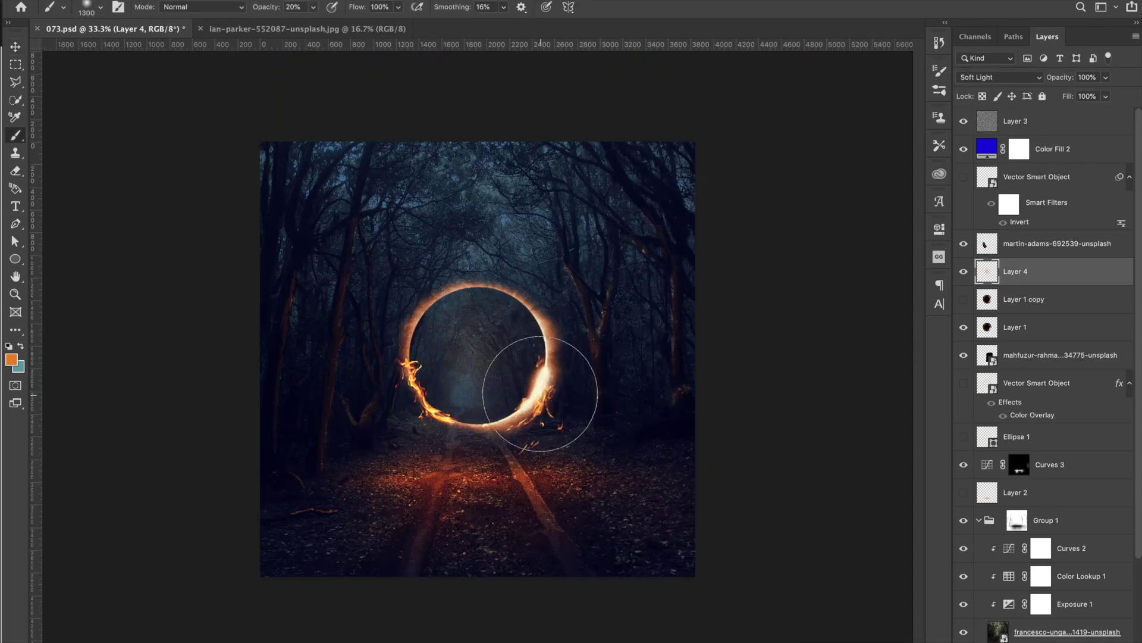